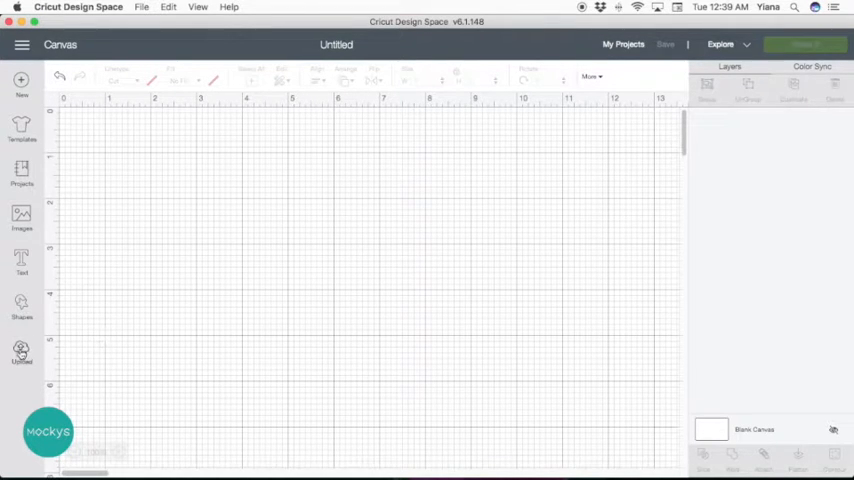
Step: Upload the layered numbers SVG by dropping it in from the file browser
{"action": "left_click", "coordinate": [21, 352]}
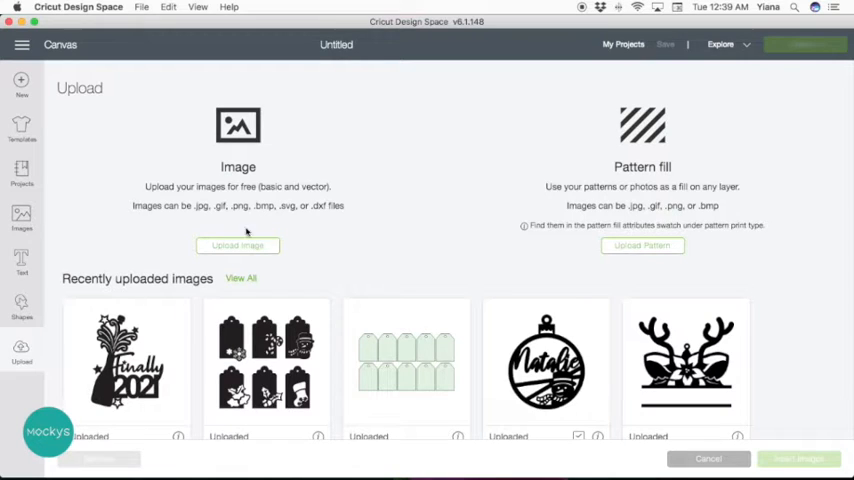
{"action": "left_click", "coordinate": [238, 245]}
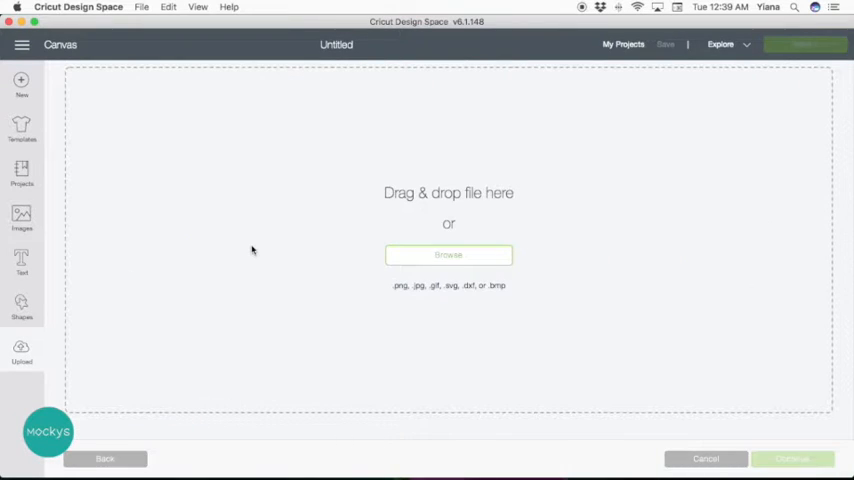
{"action": "key", "text": "super+Tab"}
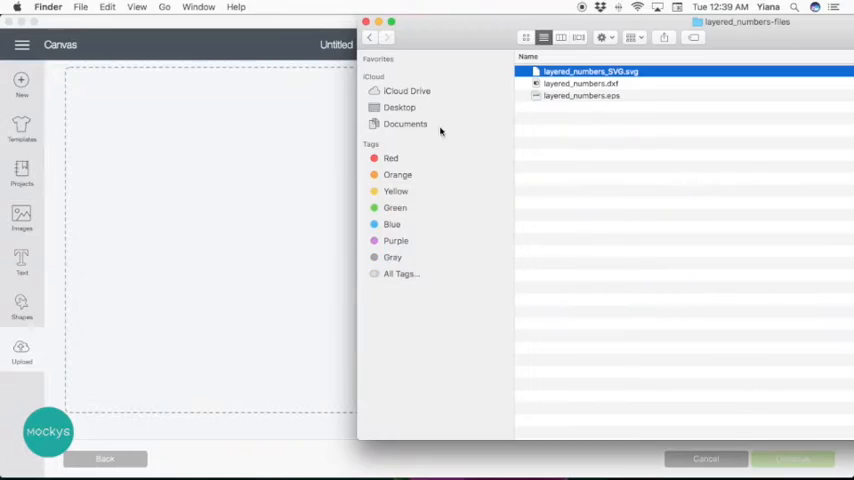
{"action": "left_click_drag", "start_coordinate": [545, 71], "coordinate": [218, 187]}
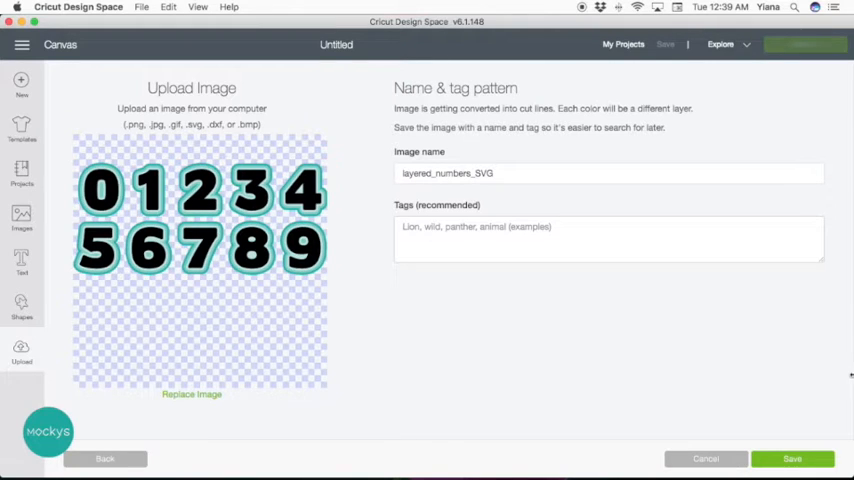
Step: Save the uploaded numbers image and insert it onto the canvas
{"action": "left_click", "coordinate": [793, 459]}
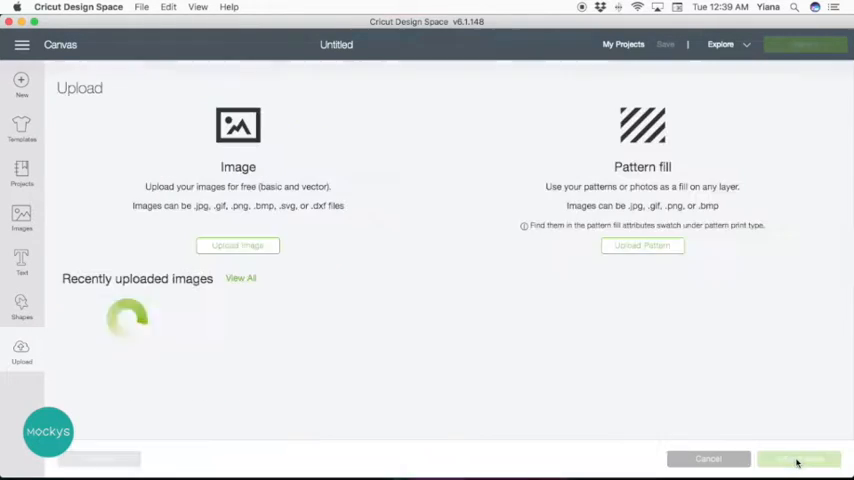
{"action": "left_click", "coordinate": [115, 395]}
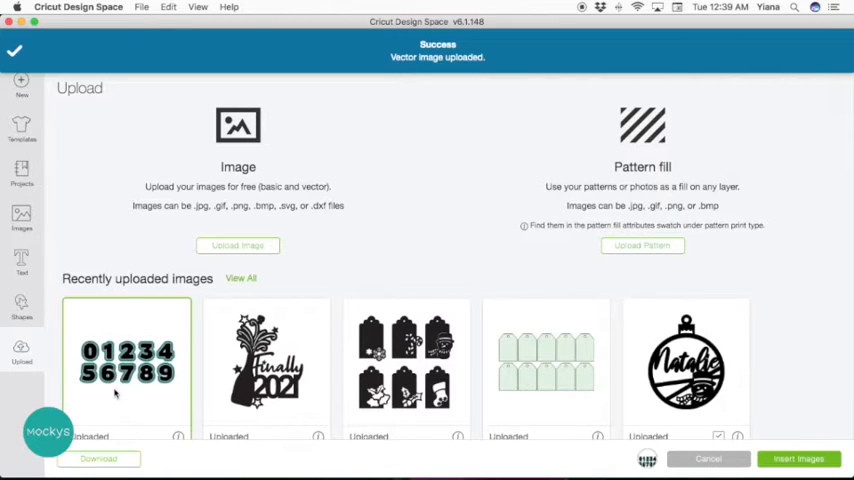
{"action": "left_click", "coordinate": [801, 462]}
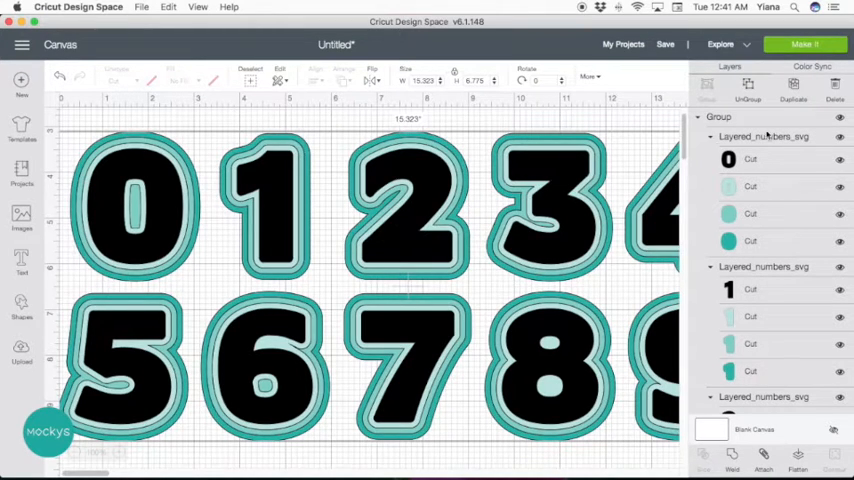
Step: Ungroup the digits and delete 2, 3, 4, 7, 8 and 9
{"action": "left_click", "coordinate": [748, 86]}
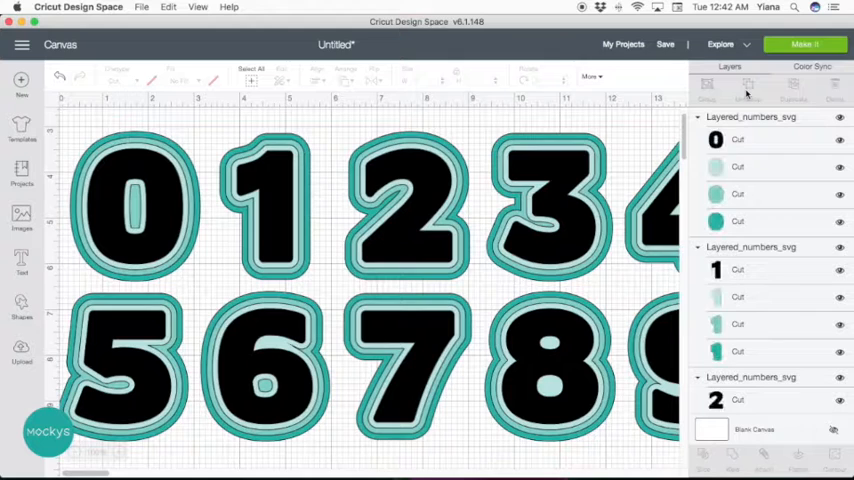
{"action": "left_click", "coordinate": [73, 452]}
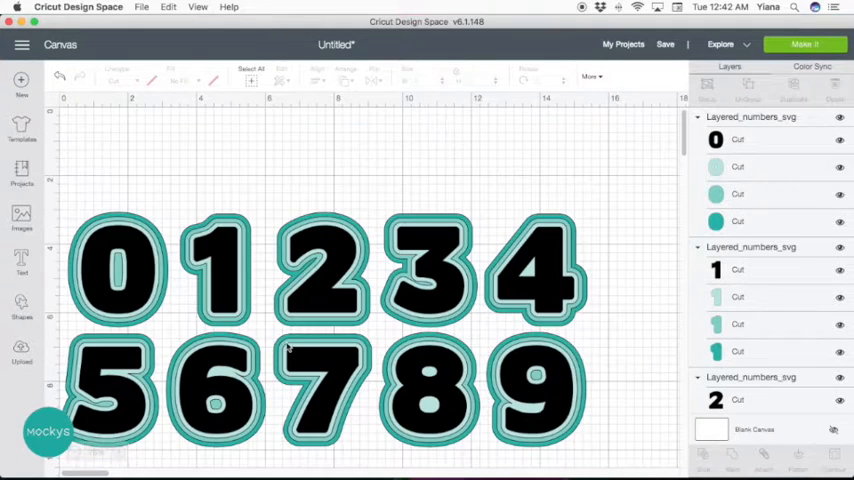
{"action": "scroll", "coordinate": [400, 272], "scroll_direction": "down", "scroll_amount": 2}
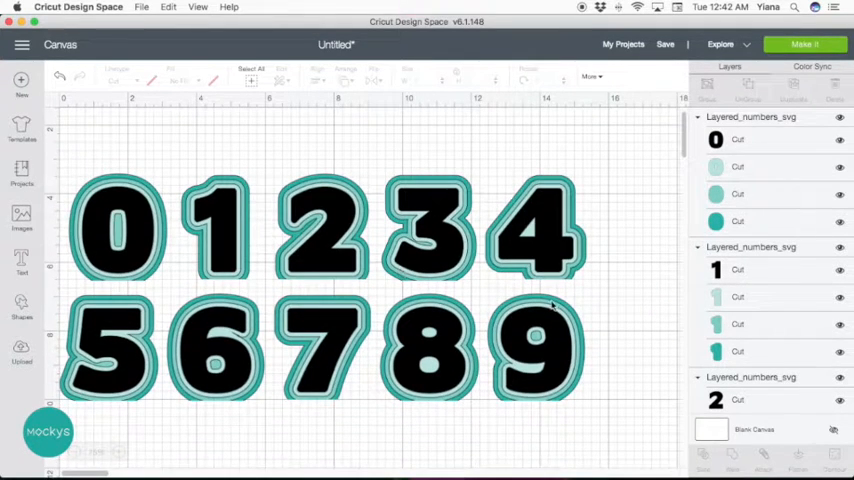
{"action": "left_click_drag", "start_coordinate": [612, 422], "coordinate": [464, 332]}
{"action": "left_click_drag", "start_coordinate": [398, 292], "coordinate": [290, 172]}
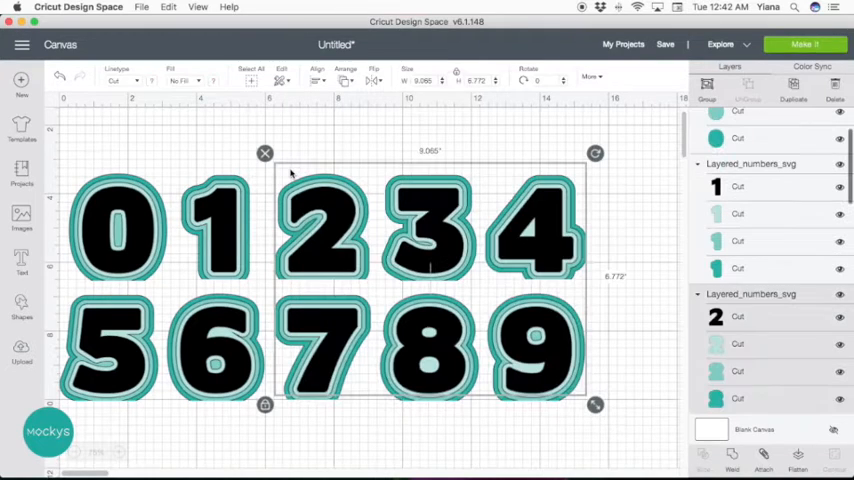
{"action": "key", "text": "Delete"}
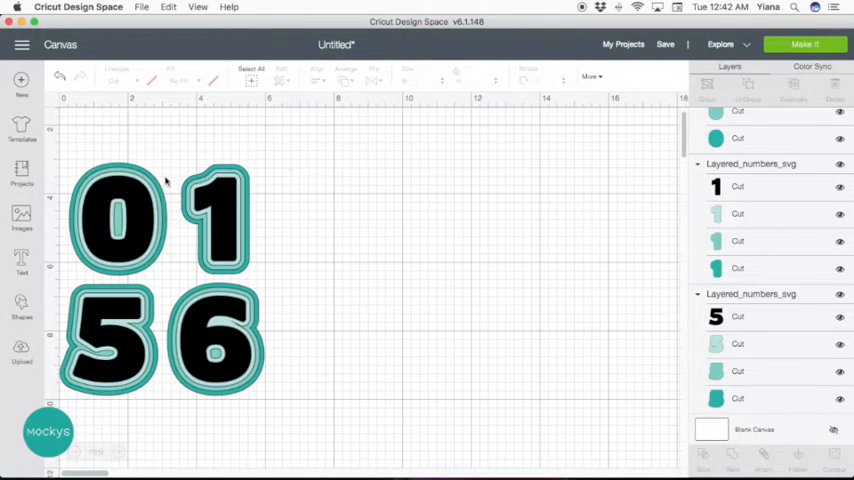
Step: Delete the 0 and the 6, leaving only the 1 and the 5
{"action": "left_click", "coordinate": [125, 199]}
{"action": "key", "text": "Delete"}
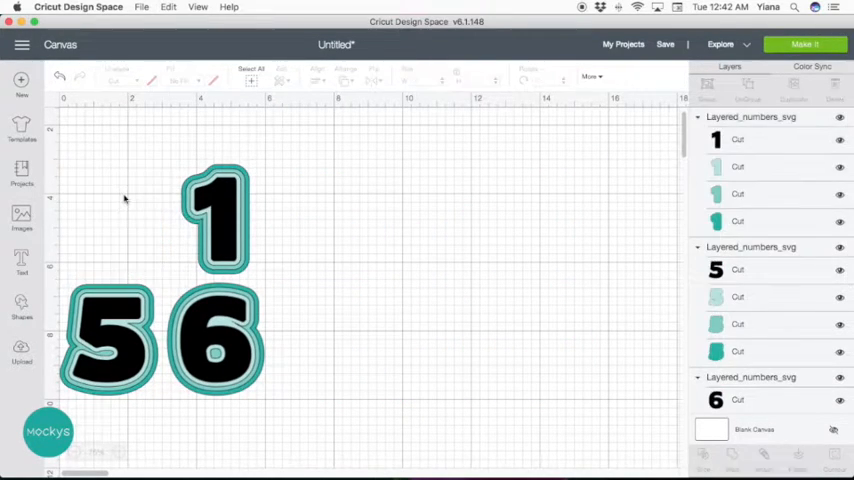
{"action": "left_click", "coordinate": [222, 355]}
{"action": "key", "text": "Delete"}
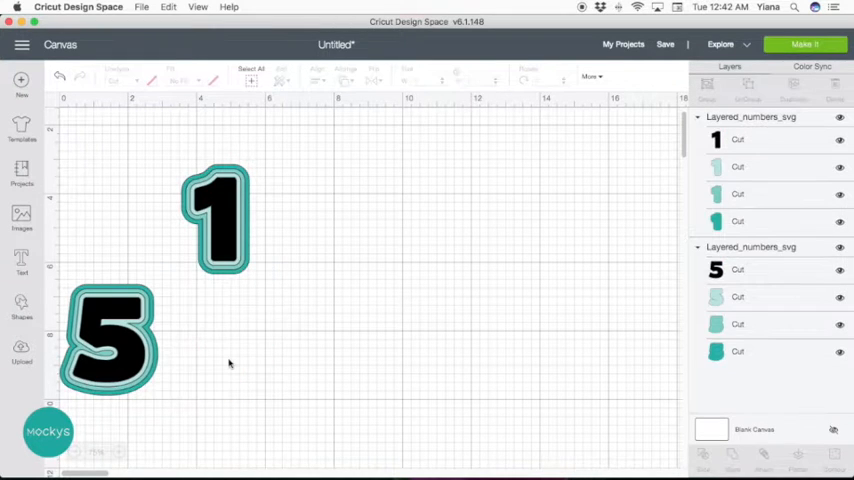
{"action": "left_click", "coordinate": [133, 367]}
Step: Move the 5 up beside the 1 so its outline slightly overlaps the 1
{"action": "left_click_drag", "start_coordinate": [133, 367], "coordinate": [338, 260]}
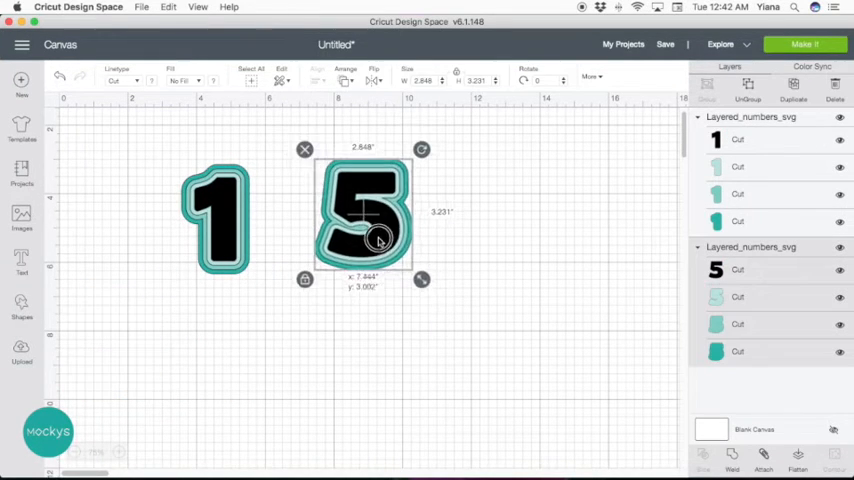
{"action": "left_click", "coordinate": [97, 453]}
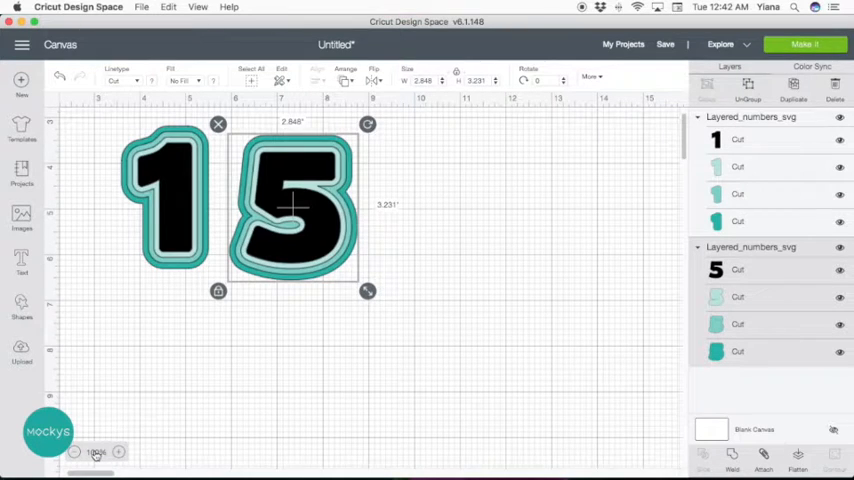
{"action": "left_click_drag", "start_coordinate": [330, 350], "coordinate": [410, 300]}
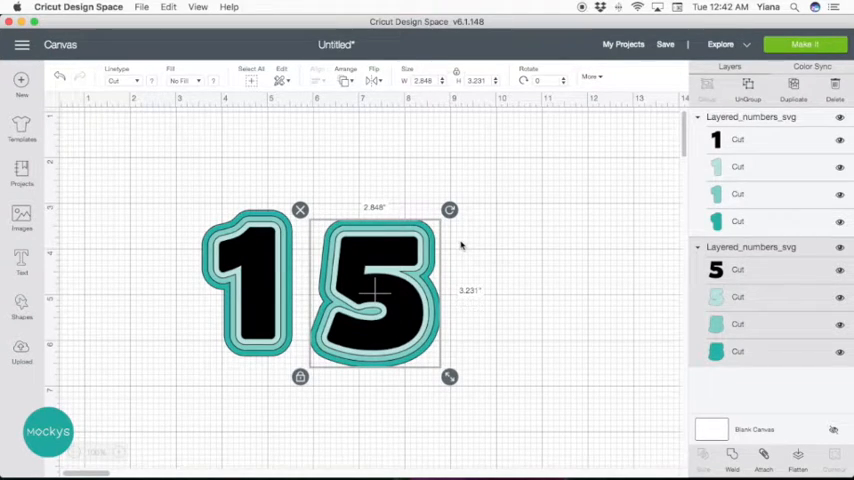
{"action": "left_click_drag", "start_coordinate": [406, 301], "coordinate": [389, 297]}
{"action": "left_click", "coordinate": [118, 452]}
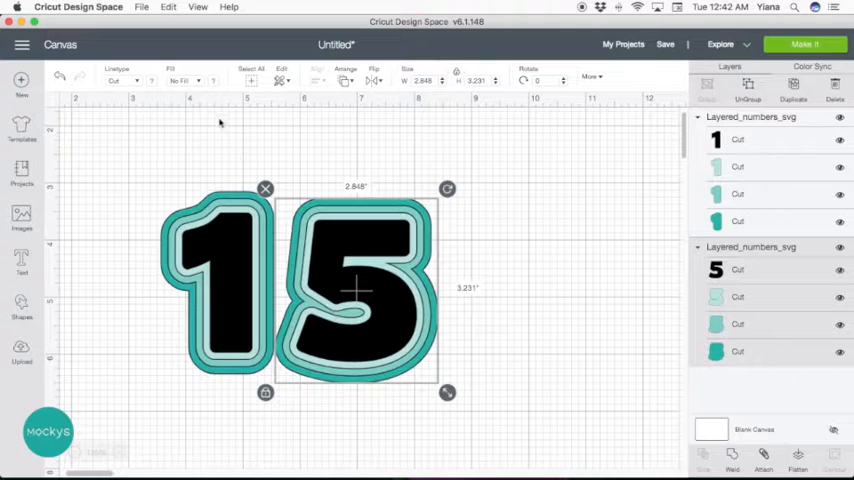
Step: Align the tops of the 1 and 5 using Align Top
{"action": "left_click", "coordinate": [253, 80]}
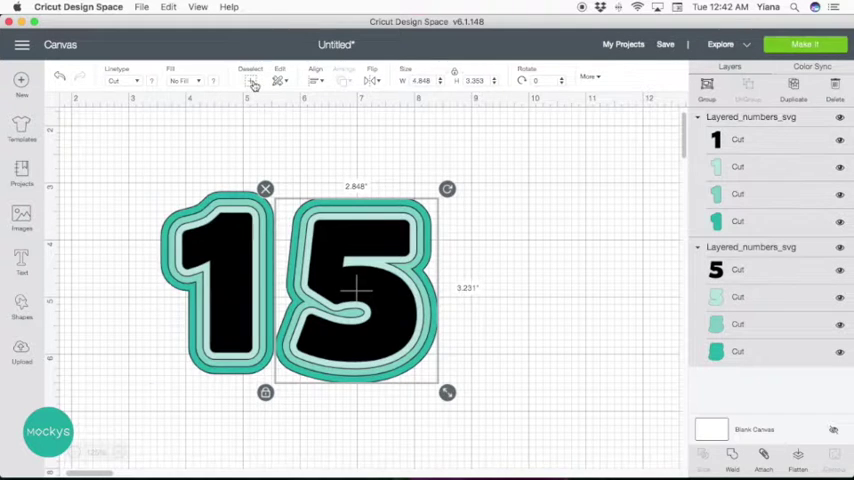
{"action": "left_click", "coordinate": [316, 80]}
{"action": "left_click", "coordinate": [360, 166]}
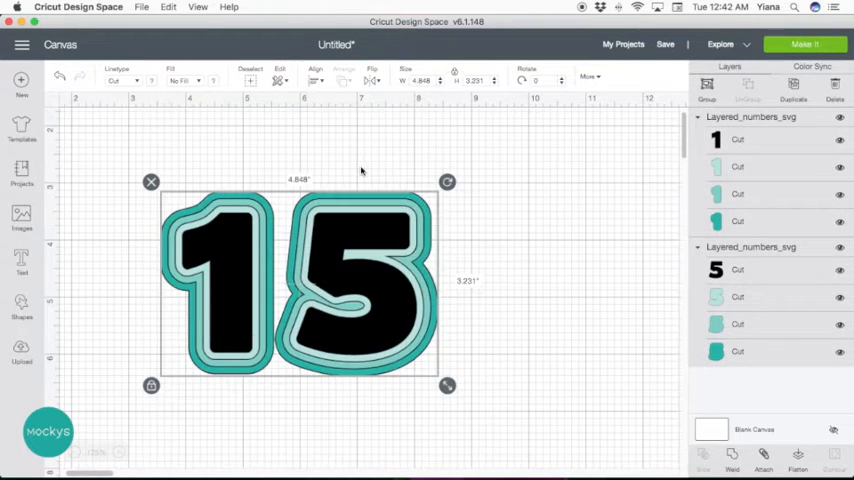
{"action": "left_click", "coordinate": [508, 300]}
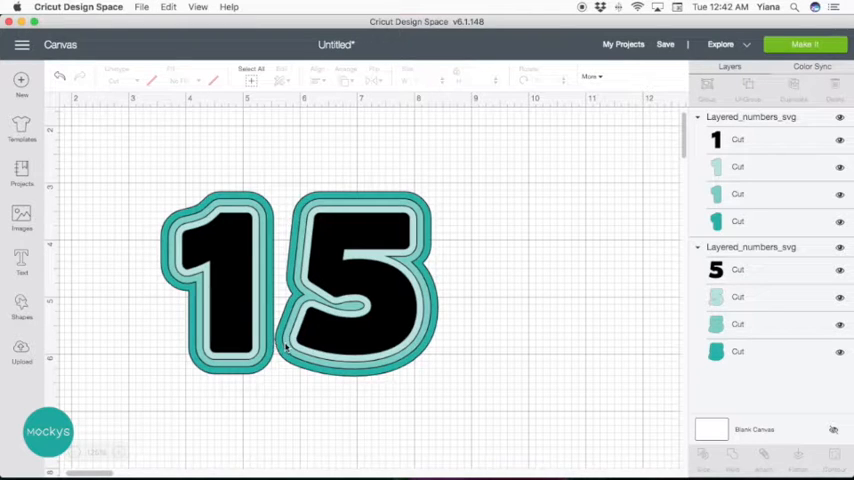
Step: Nudge the 5 further onto the 1 and re-apply Align Top to both digits
{"action": "left_click", "coordinate": [286, 348]}
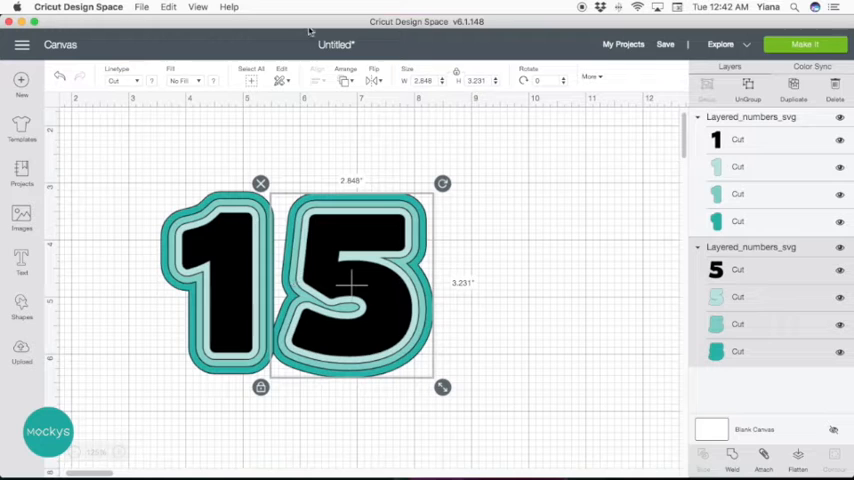
{"action": "left_click", "coordinate": [253, 82]}
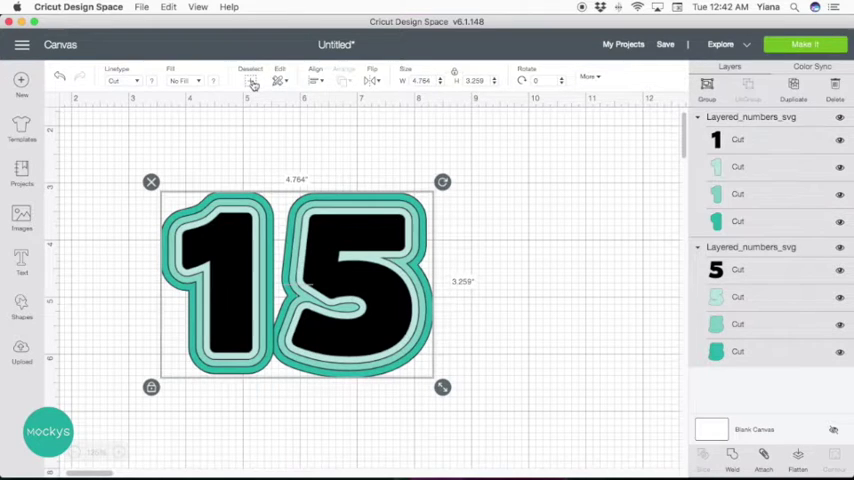
{"action": "left_click", "coordinate": [316, 82]}
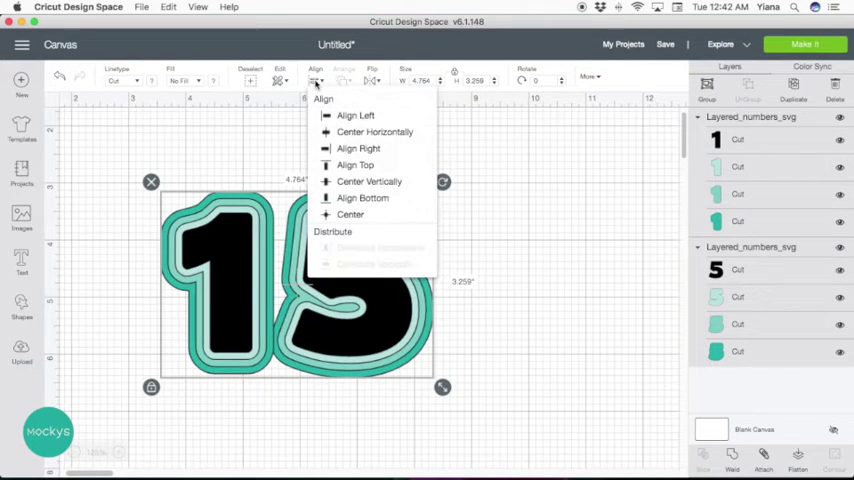
{"action": "left_click", "coordinate": [348, 166]}
{"action": "left_click", "coordinate": [348, 172]}
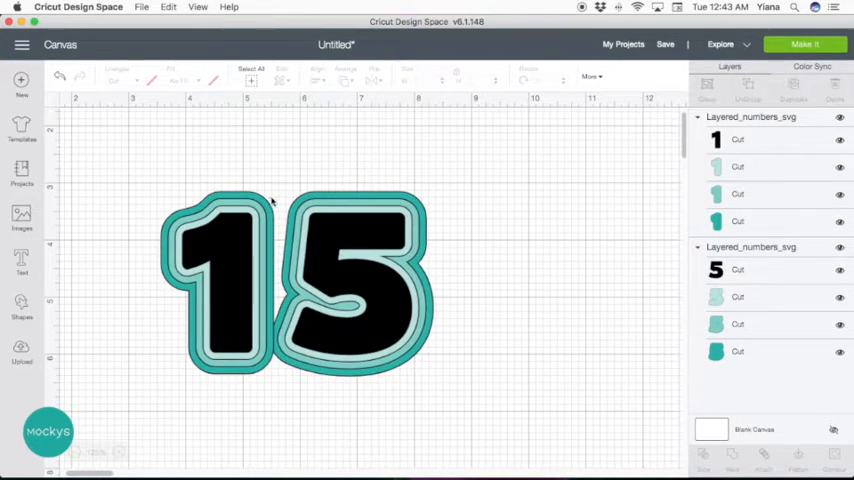
{"action": "left_click", "coordinate": [778, 222]}
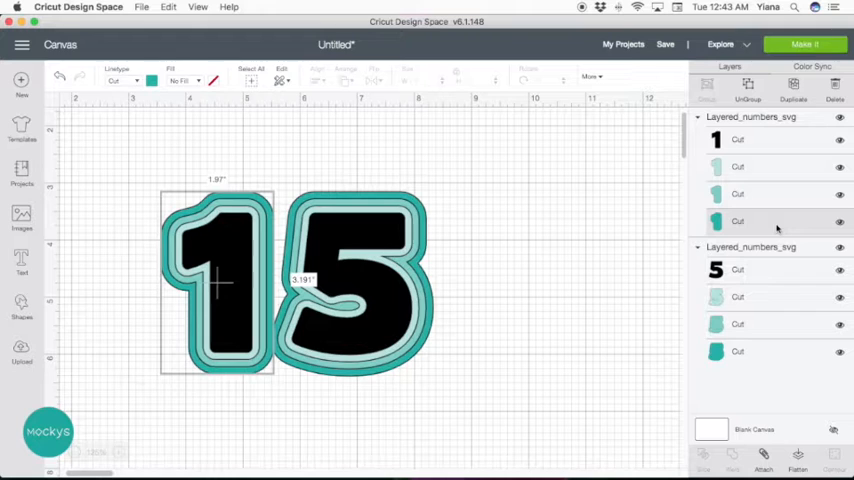
Step: Weld the bottom teal layers of the 1 and 5 into one continuous 15 shape
{"action": "left_click", "coordinate": [763, 351], "text": "shift"}
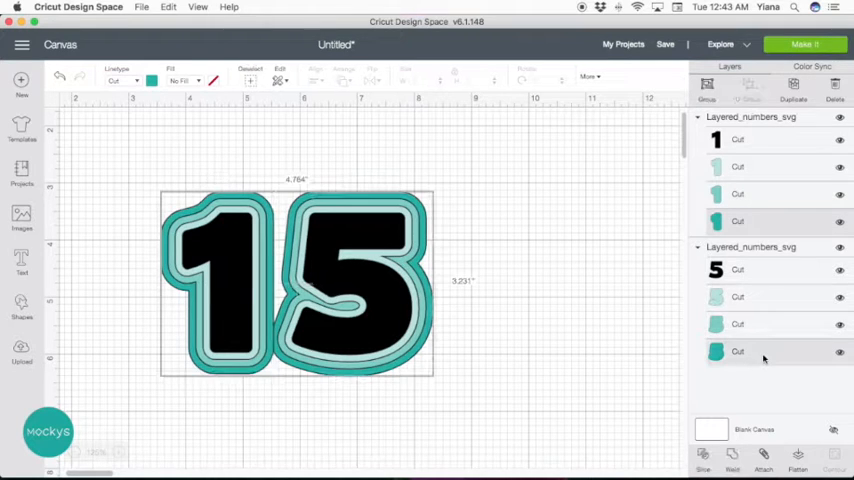
{"action": "left_click", "coordinate": [731, 458]}
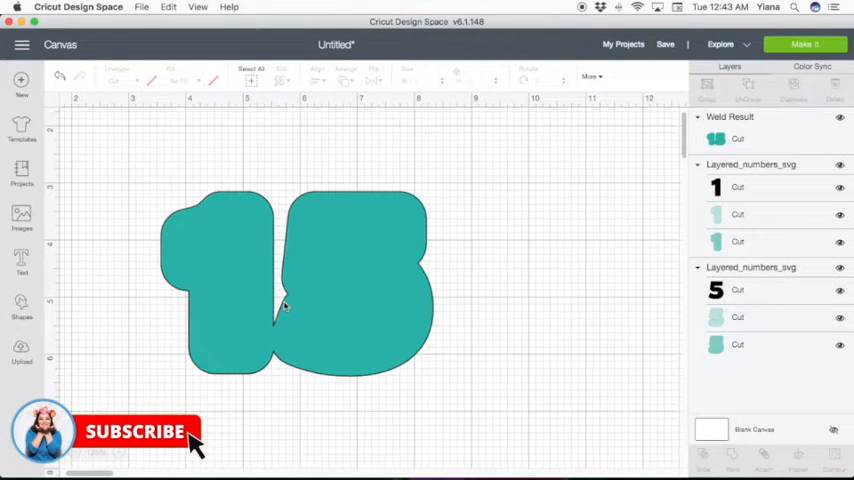
{"action": "left_click", "coordinate": [22, 305]}
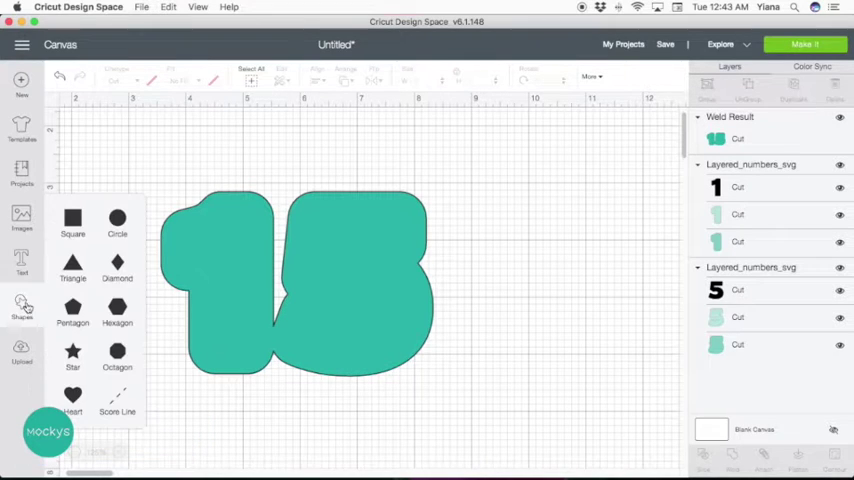
Step: Add a square from Shapes and colour it the same teal as the welded shape
{"action": "left_click", "coordinate": [73, 220]}
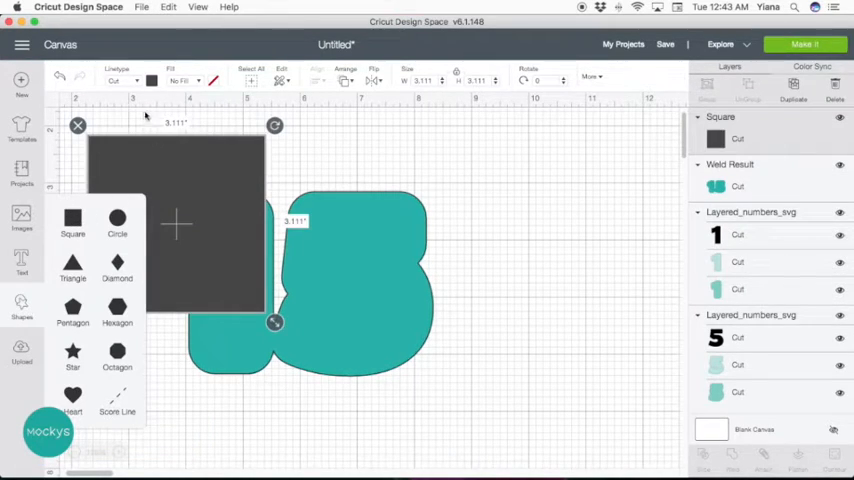
{"action": "left_click", "coordinate": [150, 146]}
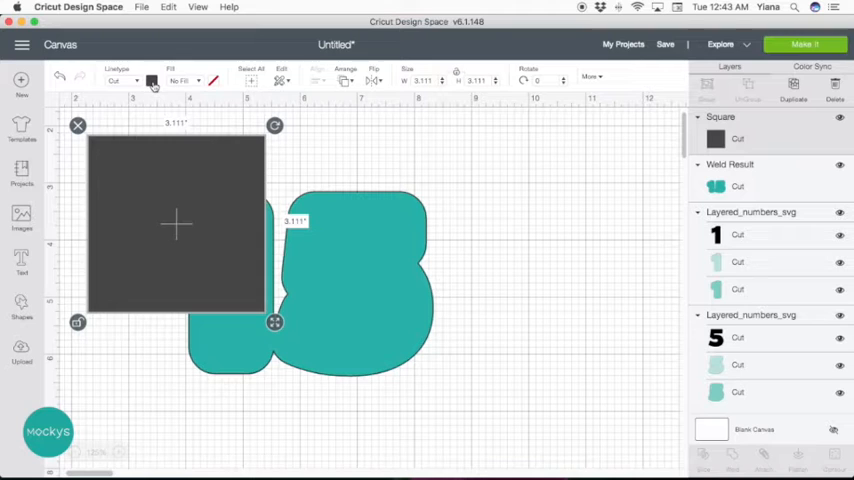
{"action": "left_click", "coordinate": [153, 82]}
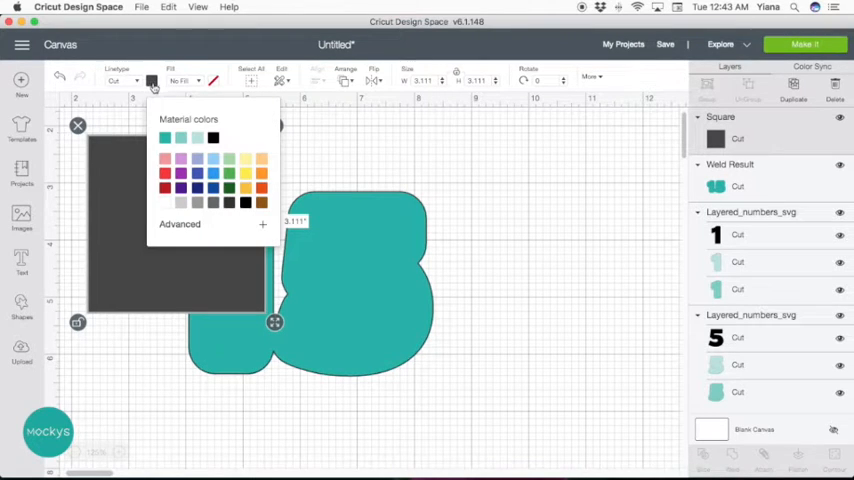
{"action": "left_click", "coordinate": [166, 139]}
{"action": "left_click", "coordinate": [156, 290]}
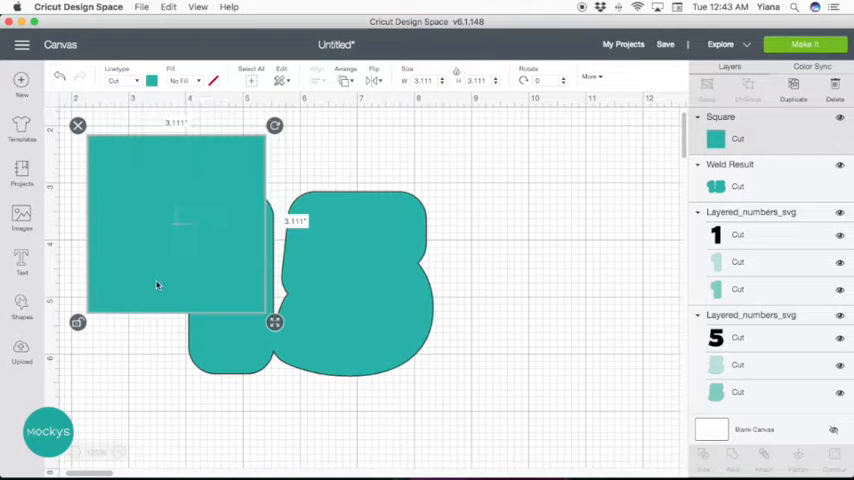
{"action": "left_click", "coordinate": [177, 166]}
Step: Move the square over the welded shape and shrink it to about 2.681 x 2.514 in
{"action": "left_click_drag", "start_coordinate": [177, 166], "coordinate": [304, 222]}
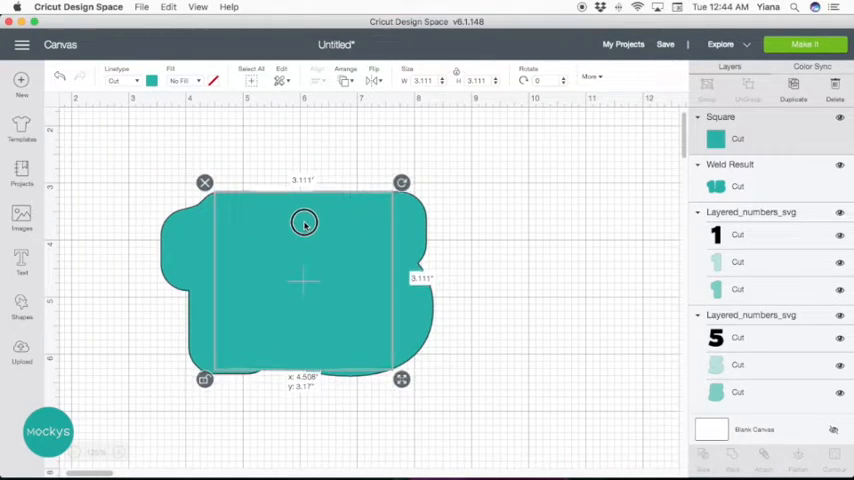
{"action": "mouse_move", "coordinate": [401, 380]}
{"action": "left_mouse_down"}
{"action": "mouse_move", "coordinate": [386, 319]}
{"action": "mouse_move", "coordinate": [376, 346]}
{"action": "left_mouse_up"}
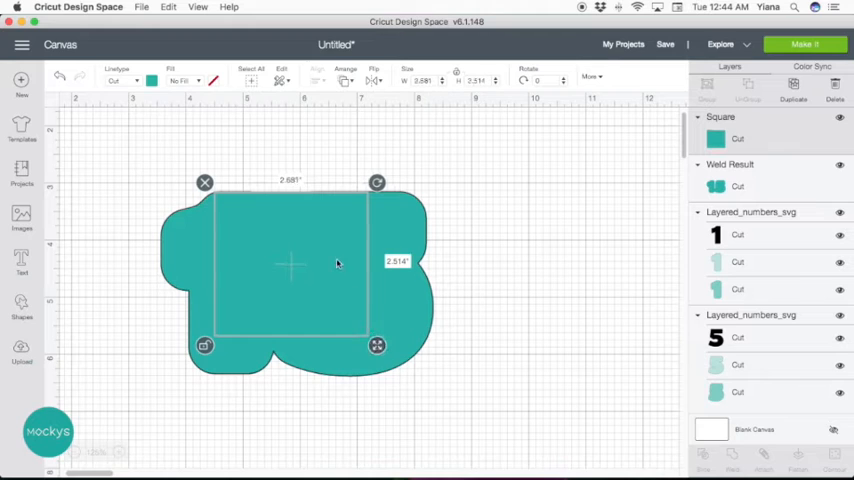
{"action": "left_click_drag", "start_coordinate": [338, 264], "coordinate": [338, 264]}
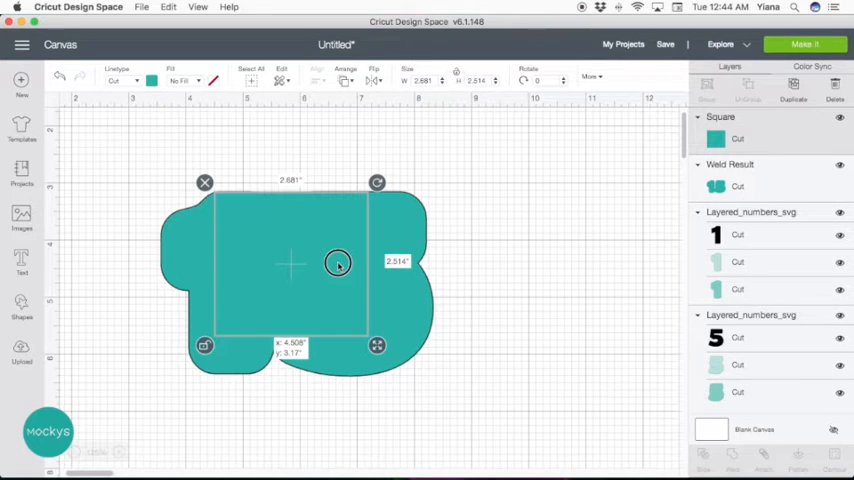
{"action": "left_click_drag", "start_coordinate": [338, 264], "coordinate": [338, 264]}
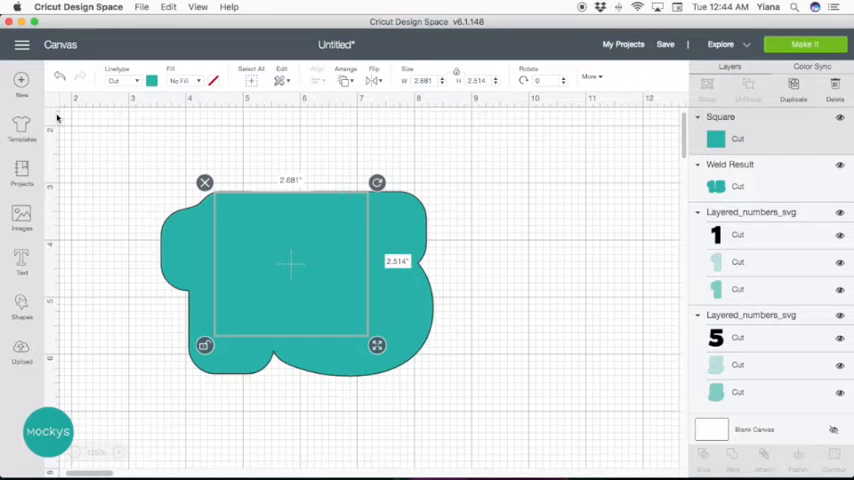
Step: Weld the teal square into the 15 shape, inspect it, then undo the weld
{"action": "left_click", "coordinate": [124, 152]}
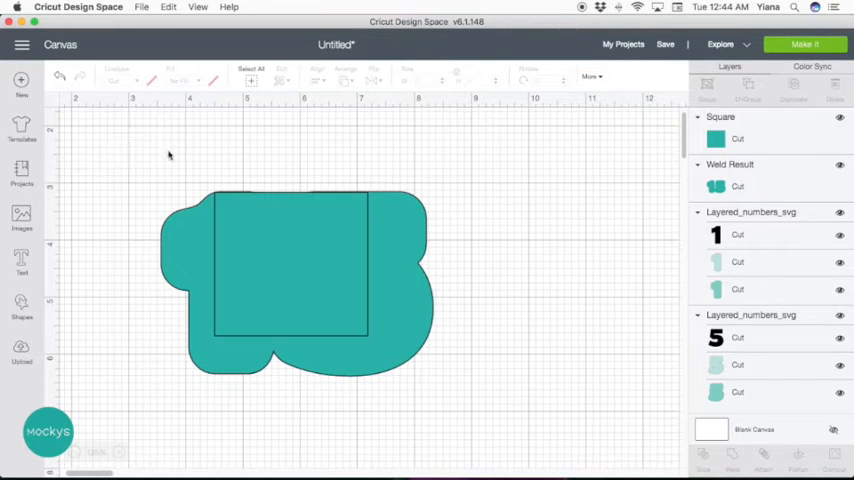
{"action": "left_click", "coordinate": [317, 240]}
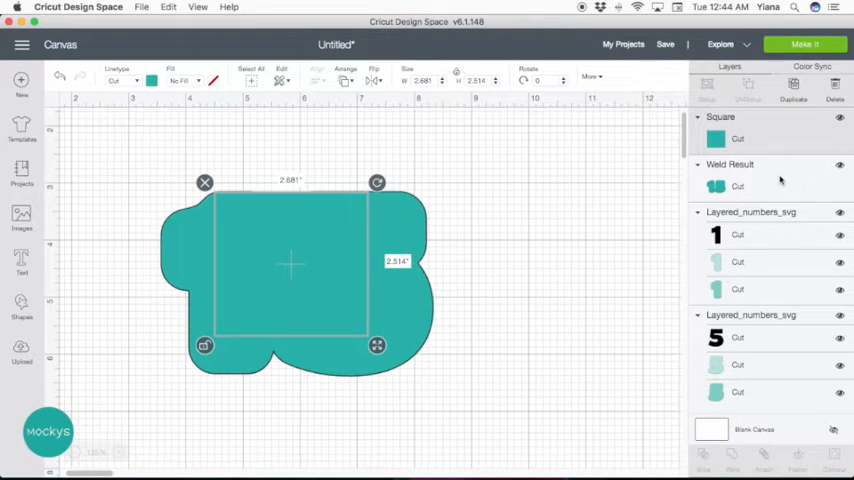
{"action": "left_click", "coordinate": [780, 180], "text": "shift"}
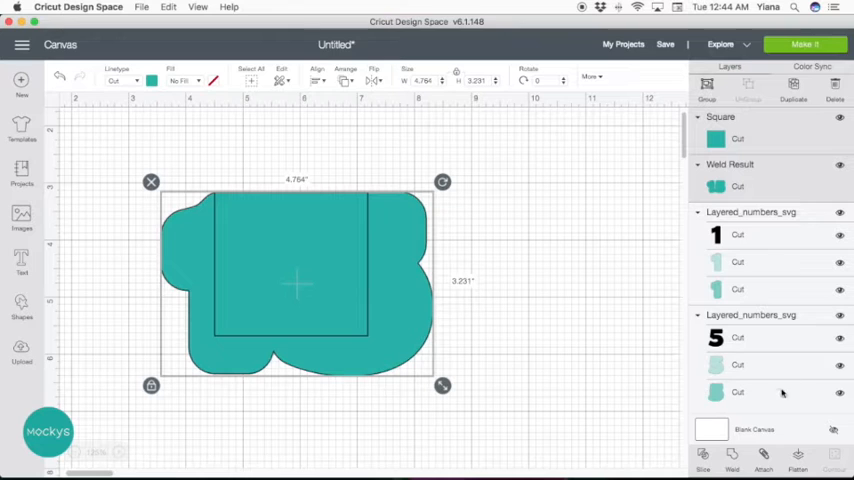
{"action": "left_click", "coordinate": [732, 458]}
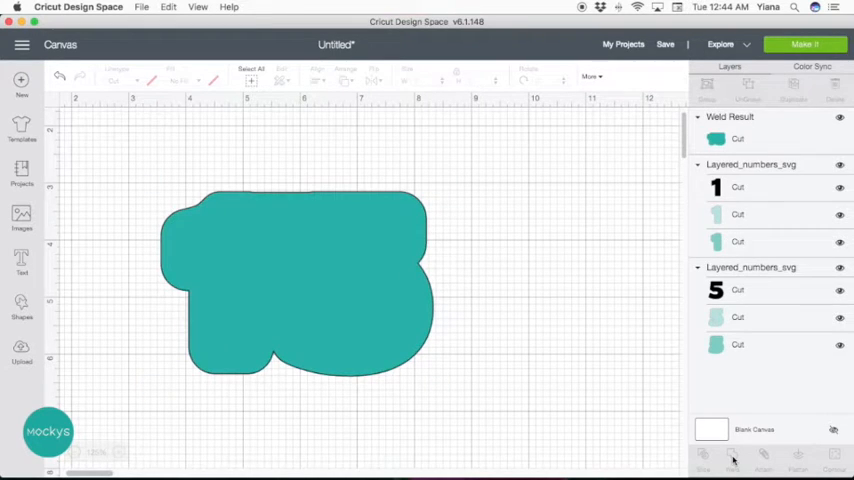
{"action": "left_click", "coordinate": [120, 452]}
{"action": "scroll", "coordinate": [352, 263], "scroll_direction": "down", "scroll_amount": 5}
{"action": "scroll", "coordinate": [352, 263], "scroll_direction": "right", "scroll_amount": 5}
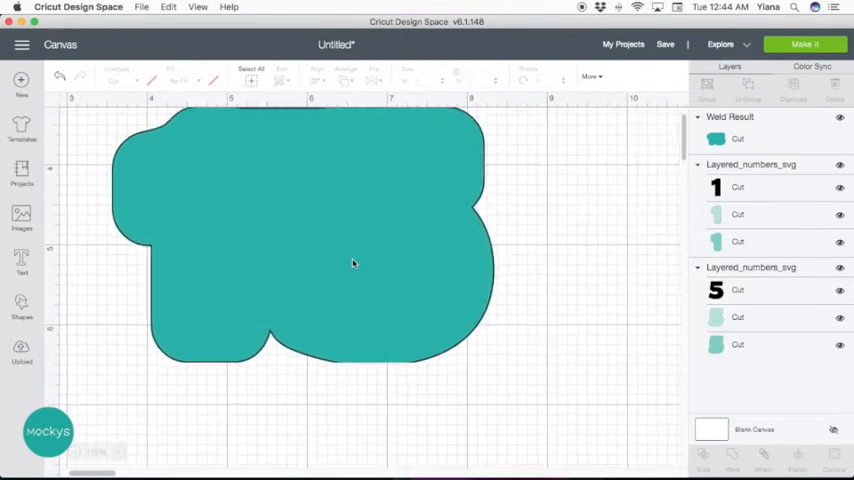
{"action": "scroll", "coordinate": [352, 263], "scroll_direction": "down", "scroll_amount": 2}
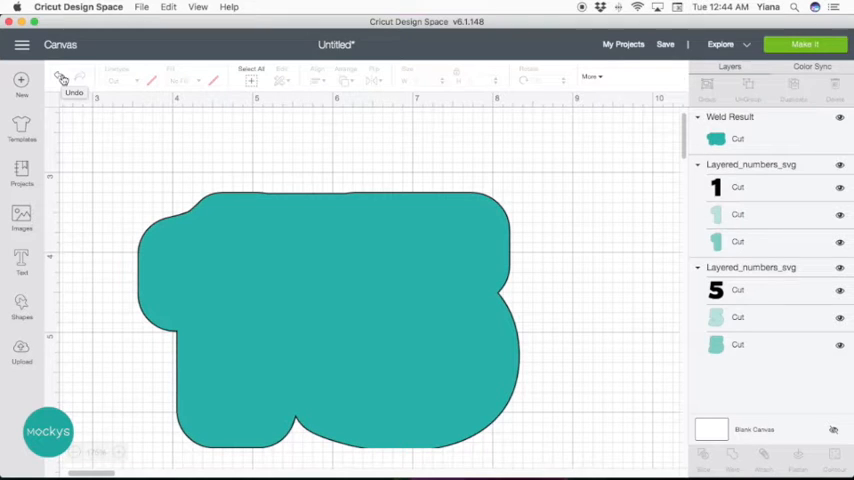
{"action": "left_click", "coordinate": [62, 79]}
Step: Align the square to the top of the welded shape and weld them together
{"action": "left_click", "coordinate": [388, 263]}
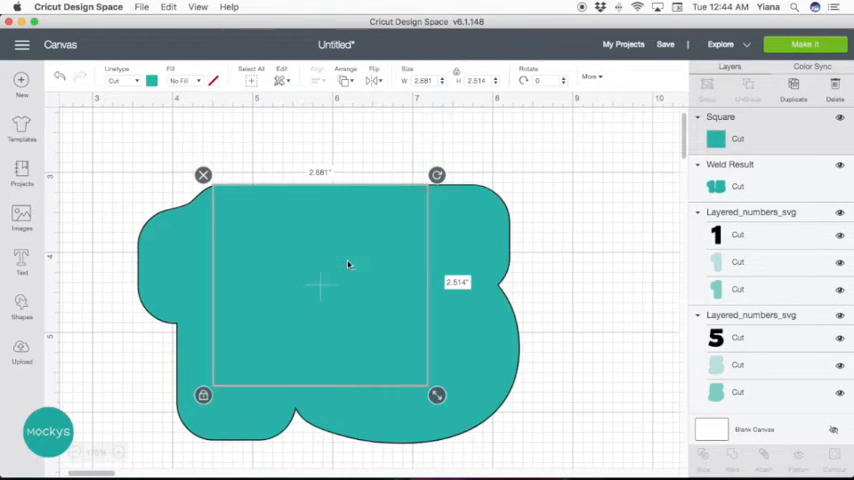
{"action": "left_click", "coordinate": [757, 178], "text": "shift"}
{"action": "left_click", "coordinate": [317, 80]}
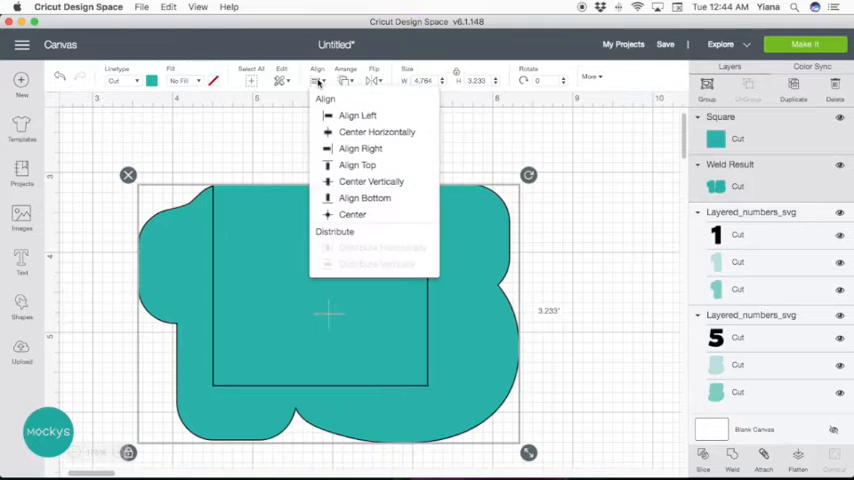
{"action": "left_click", "coordinate": [357, 165]}
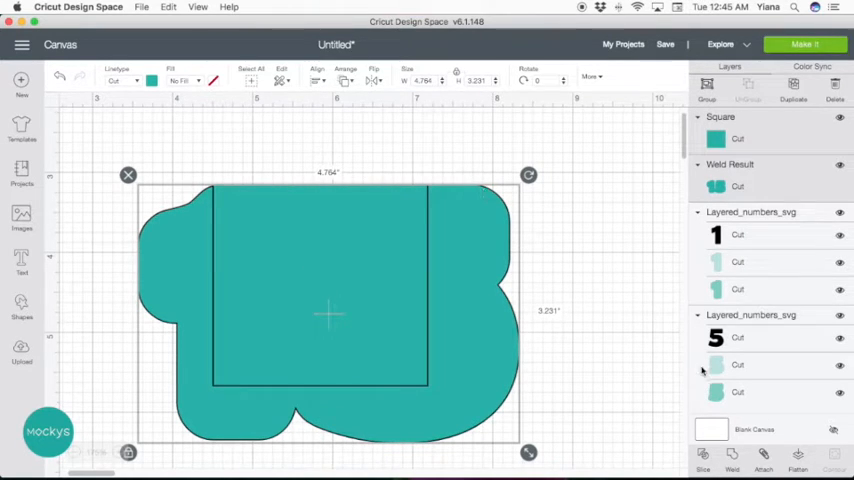
{"action": "left_click", "coordinate": [731, 458]}
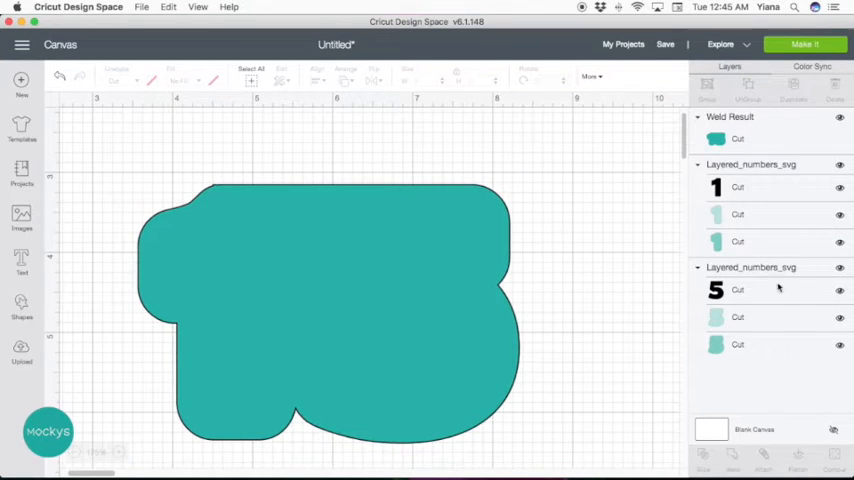
Step: Drag the Weld Result to the bottom of the Layers panel so both digits sit on top
{"action": "left_click", "coordinate": [757, 128]}
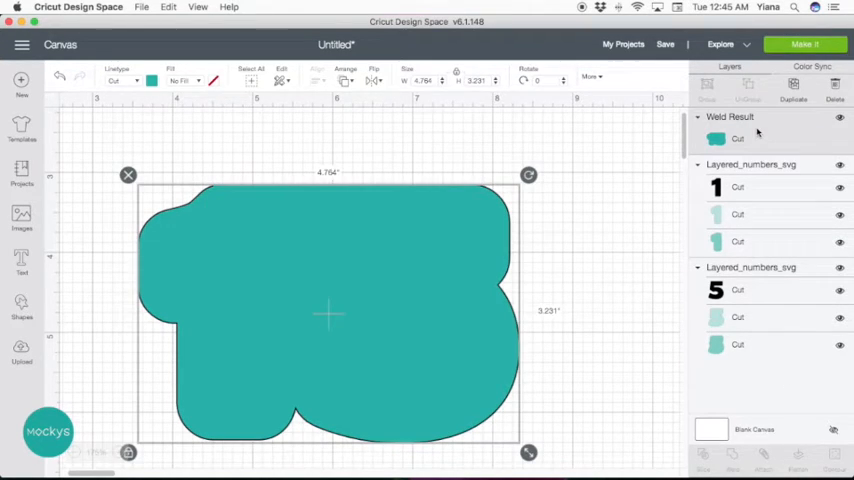
{"action": "left_click_drag", "start_coordinate": [757, 137], "coordinate": [760, 368]}
{"action": "left_click_drag", "start_coordinate": [762, 131], "coordinate": [765, 360]}
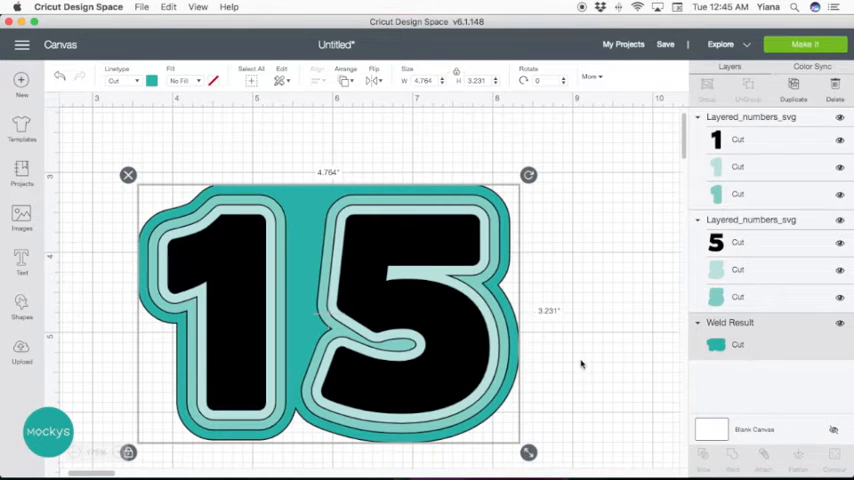
{"action": "left_click", "coordinate": [585, 362]}
{"action": "scroll", "coordinate": [565, 370], "scroll_direction": "down", "scroll_amount": 3}
{"action": "scroll", "coordinate": [565, 370], "scroll_direction": "down", "scroll_amount": 3}
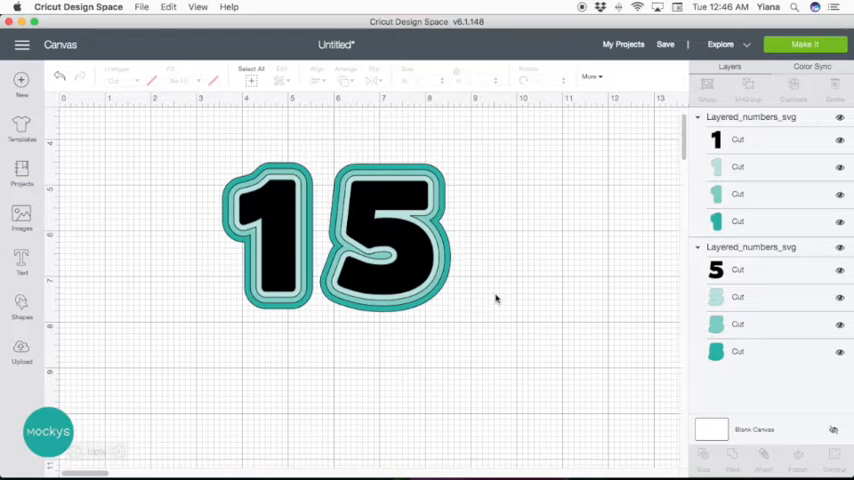
Step: Select every layer of the 1 and 5 and align the two digits to their tops
{"action": "left_click_drag", "start_coordinate": [173, 127], "coordinate": [507, 359]}
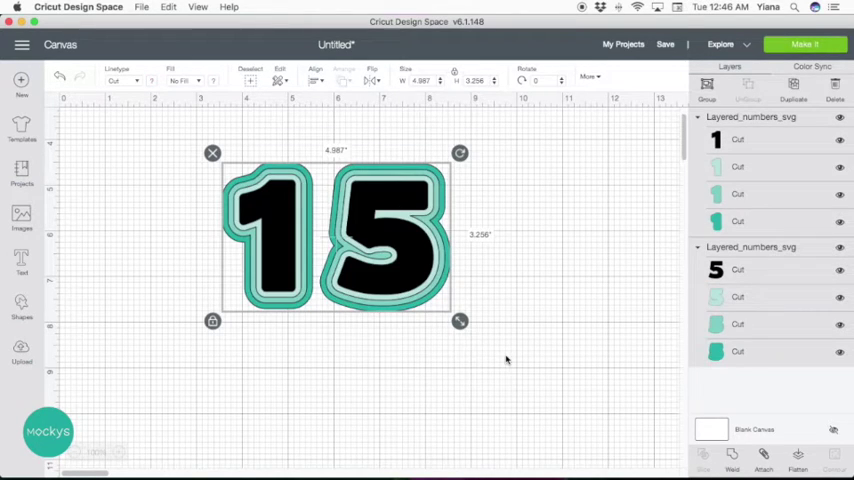
{"action": "left_click", "coordinate": [316, 80]}
{"action": "left_click", "coordinate": [353, 161]}
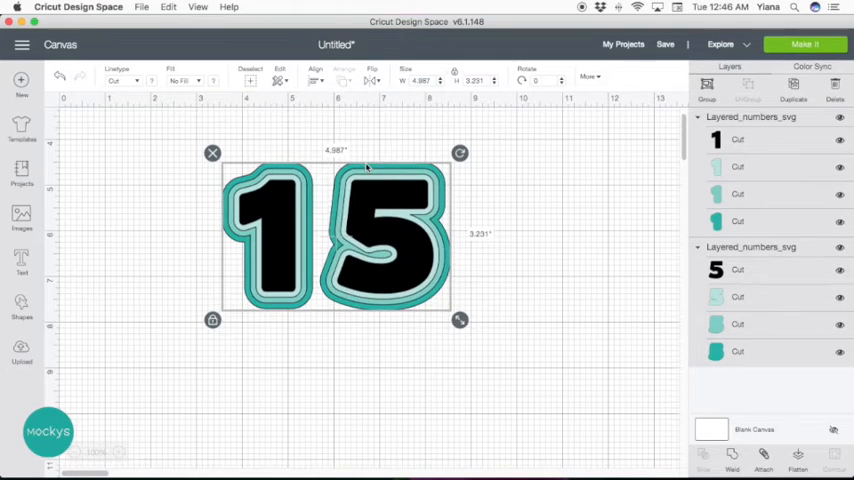
Step: Slide the 5 left so it overlaps the 1, then reselect both digits
{"action": "left_click", "coordinate": [503, 255]}
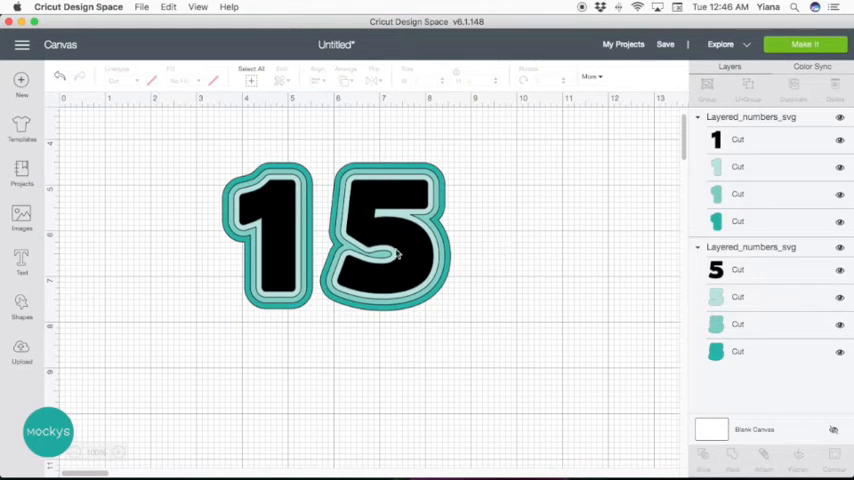
{"action": "left_click", "coordinate": [408, 264]}
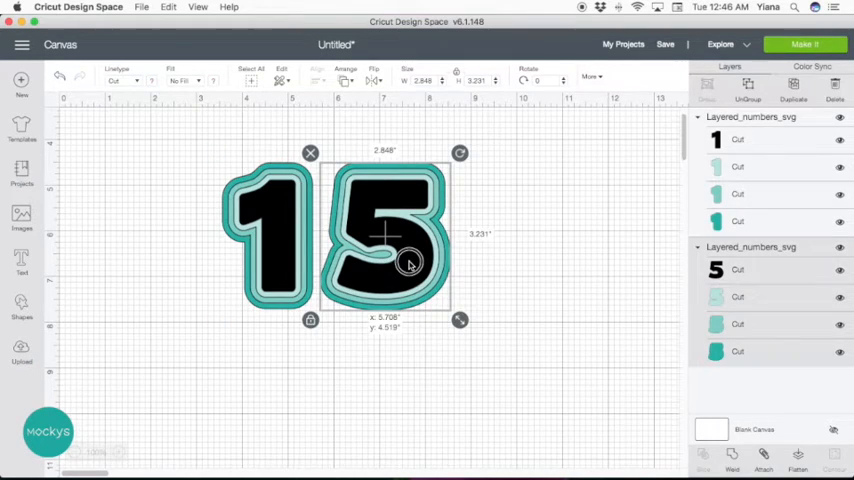
{"action": "left_click_drag", "start_coordinate": [408, 264], "coordinate": [388, 263]}
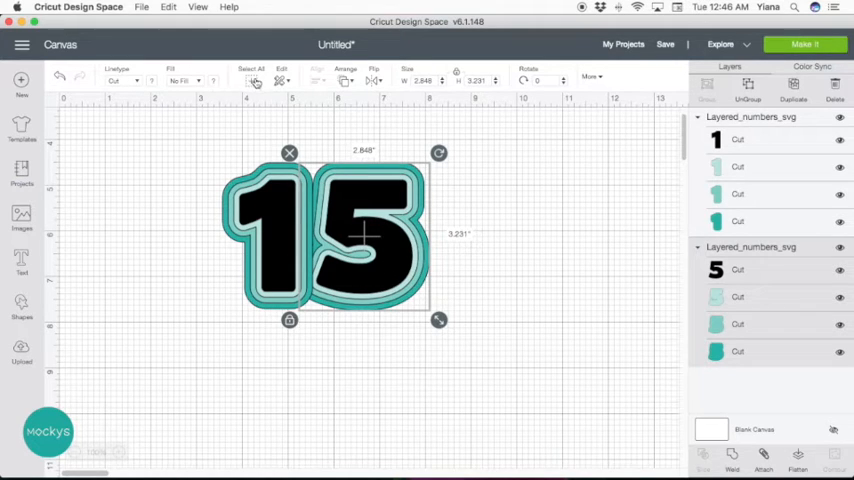
{"action": "key", "text": "super+a"}
Step: Check the Align menu without changes and zoom in three times on the 15
{"action": "left_click", "coordinate": [316, 80]}
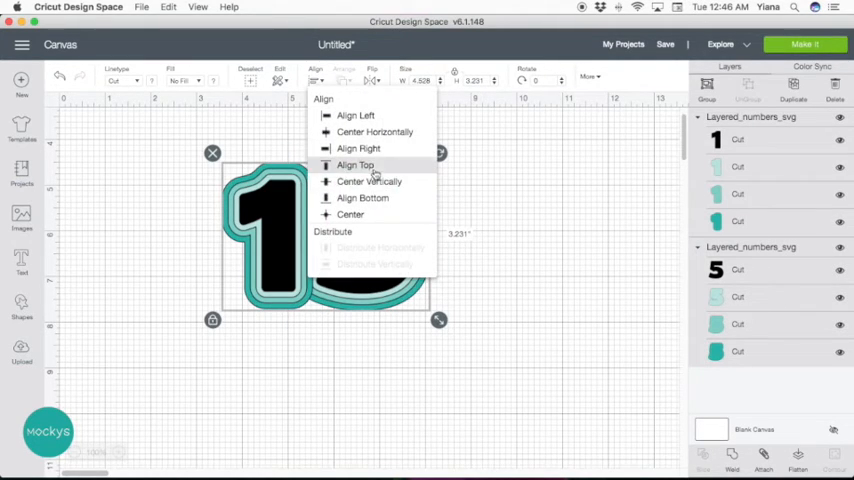
{"action": "left_click", "coordinate": [358, 165]}
{"action": "left_click", "coordinate": [119, 453]}
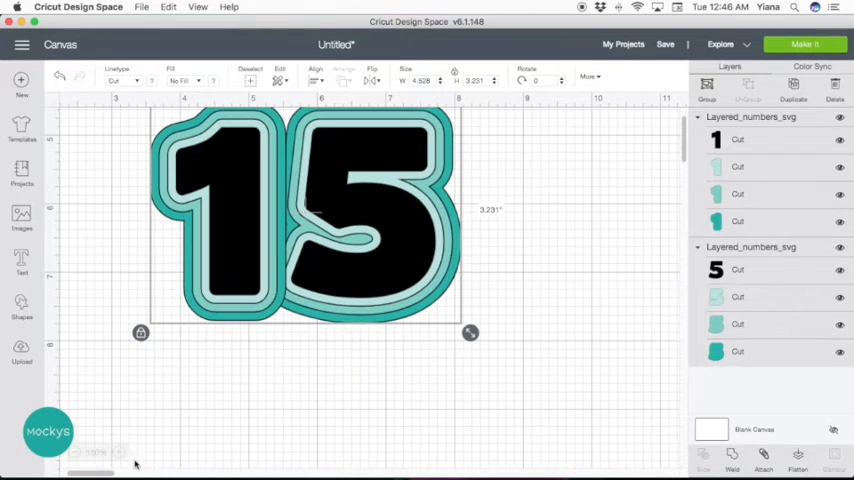
{"action": "left_click", "coordinate": [119, 453]}
{"action": "scroll", "coordinate": [372, 345], "scroll_direction": "down", "scroll_amount": 2}
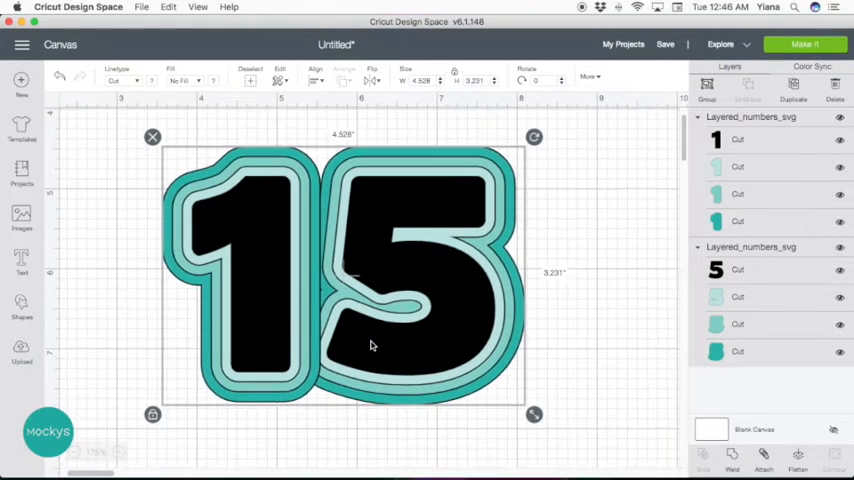
{"action": "left_click", "coordinate": [115, 451]}
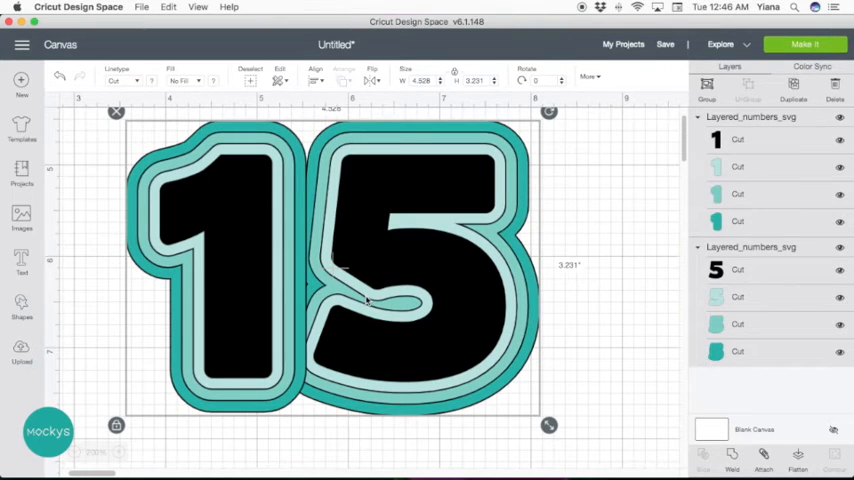
Step: Nudge the 5 slightly further into the 1, recheck alignment, and deselect the 15
{"action": "left_click", "coordinate": [583, 316]}
{"action": "left_click", "coordinate": [326, 312]}
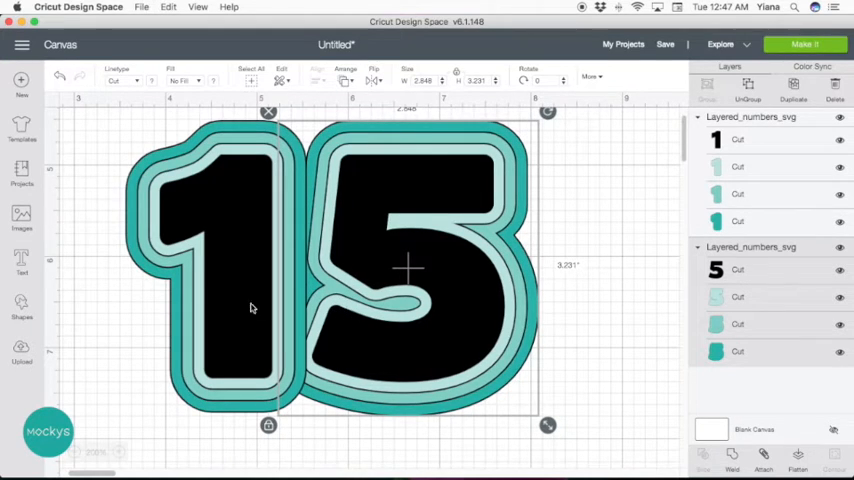
{"action": "left_click", "coordinate": [250, 80]}
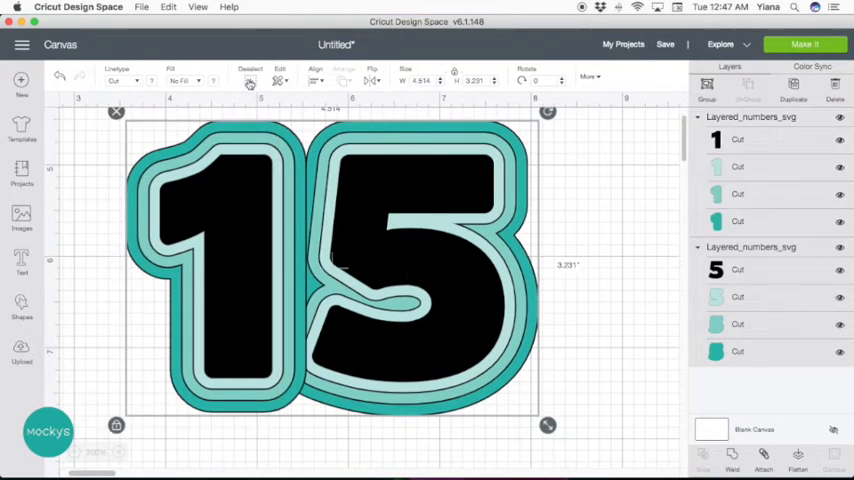
{"action": "left_click", "coordinate": [316, 80]}
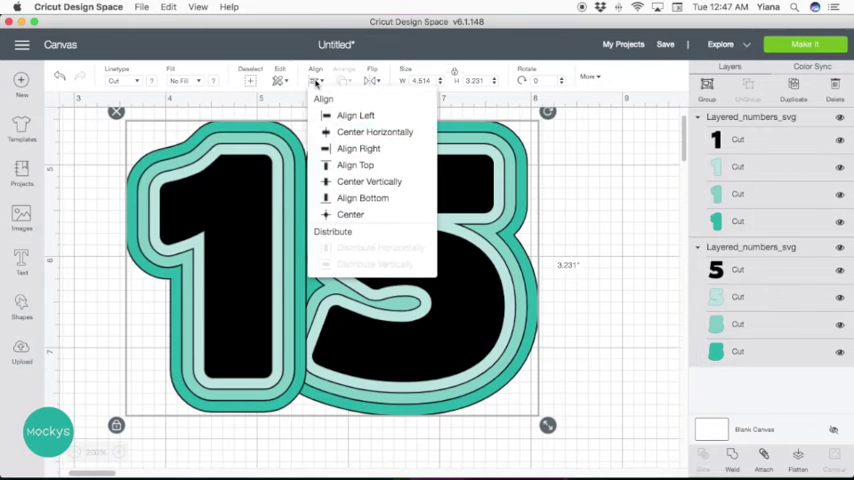
{"action": "left_click", "coordinate": [358, 164]}
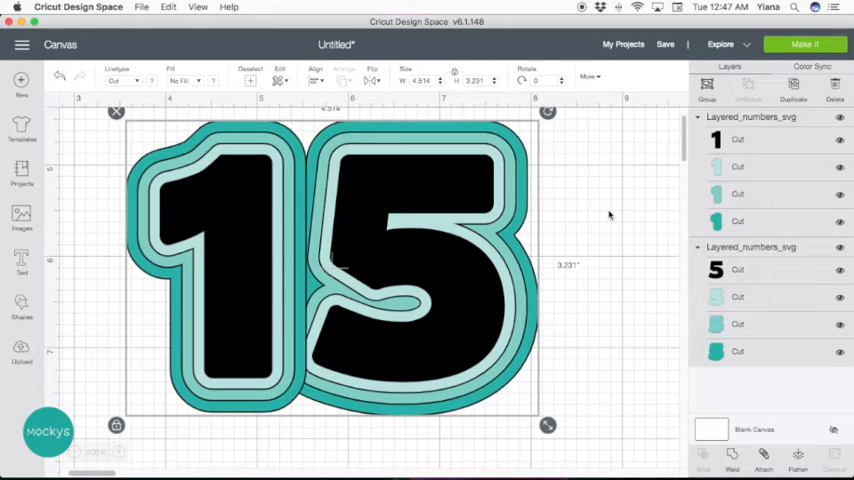
{"action": "left_click", "coordinate": [609, 214]}
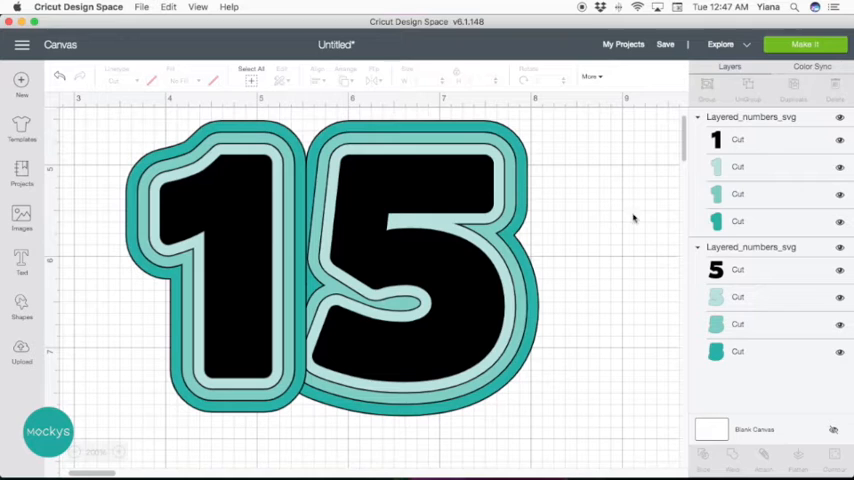
Step: Weld the 1's and 5's bottom dark teal Cut layers and move the Weld Result beneath the digits
{"action": "left_click", "coordinate": [768, 222]}
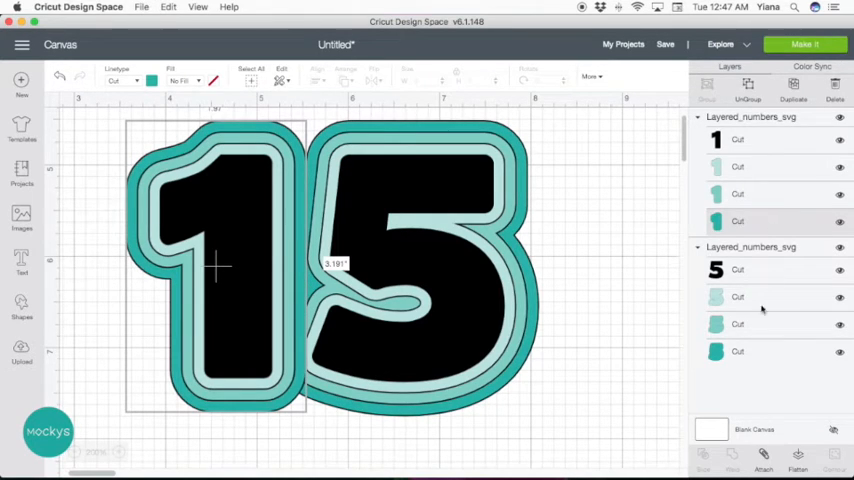
{"action": "left_click", "coordinate": [769, 352], "text": "shift"}
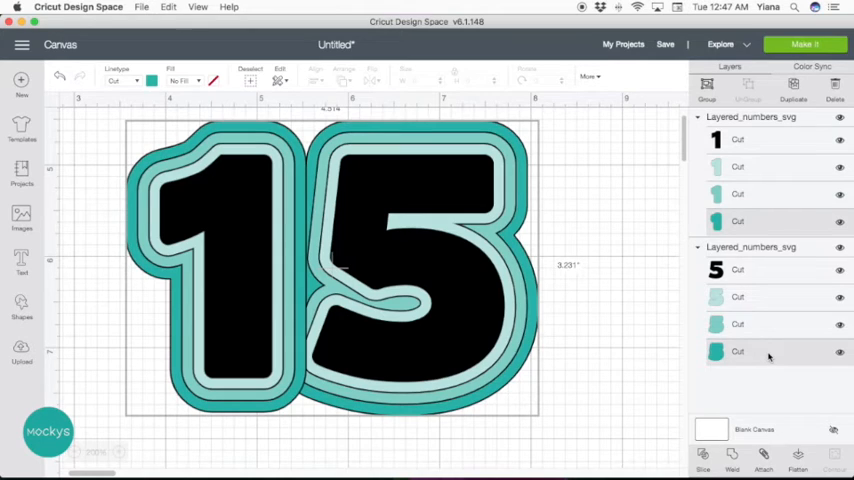
{"action": "left_click", "coordinate": [733, 457]}
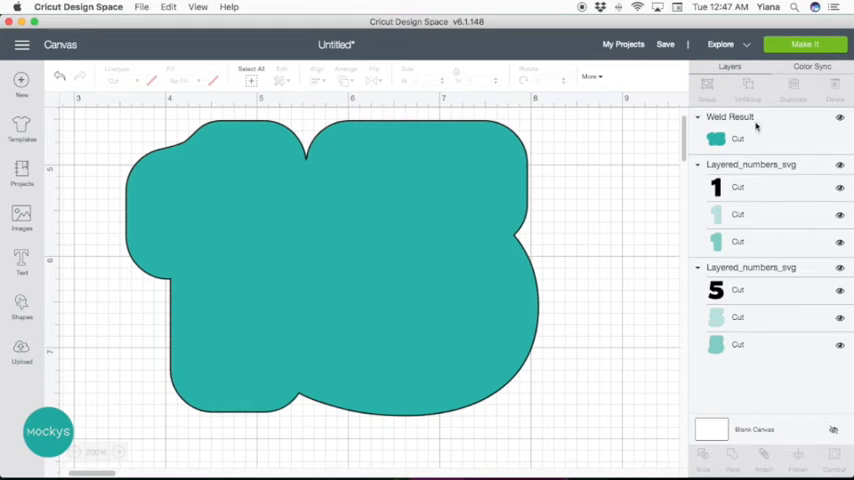
{"action": "left_click", "coordinate": [758, 130]}
{"action": "left_click_drag", "start_coordinate": [760, 133], "coordinate": [784, 343]}
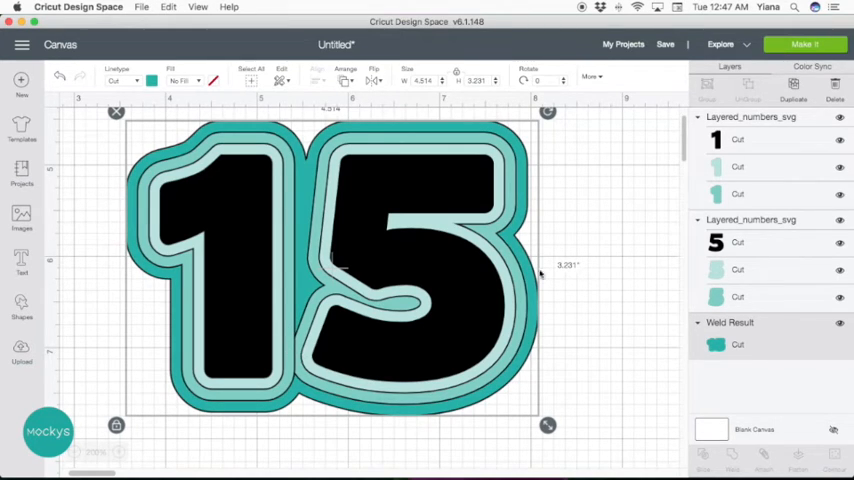
Step: Weld the 1's and 5's medium teal Cut layers and stack the result just above the first weld
{"action": "left_click", "coordinate": [761, 194]}
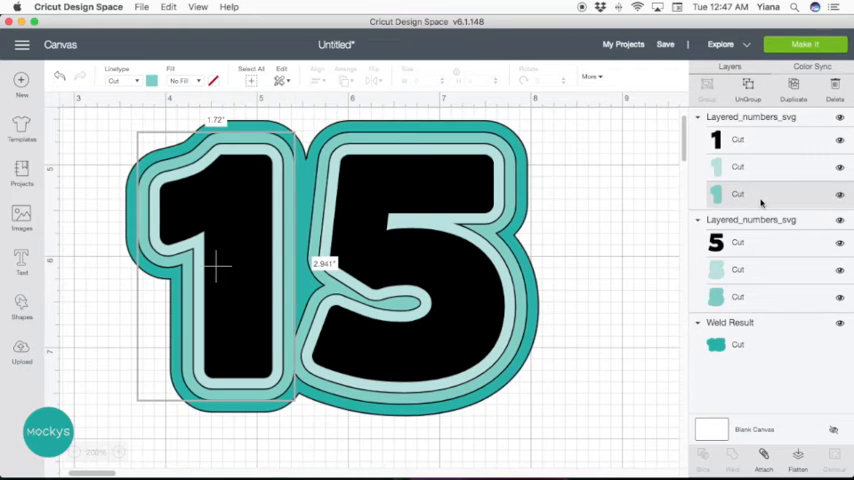
{"action": "left_click", "coordinate": [763, 297], "text": "shift"}
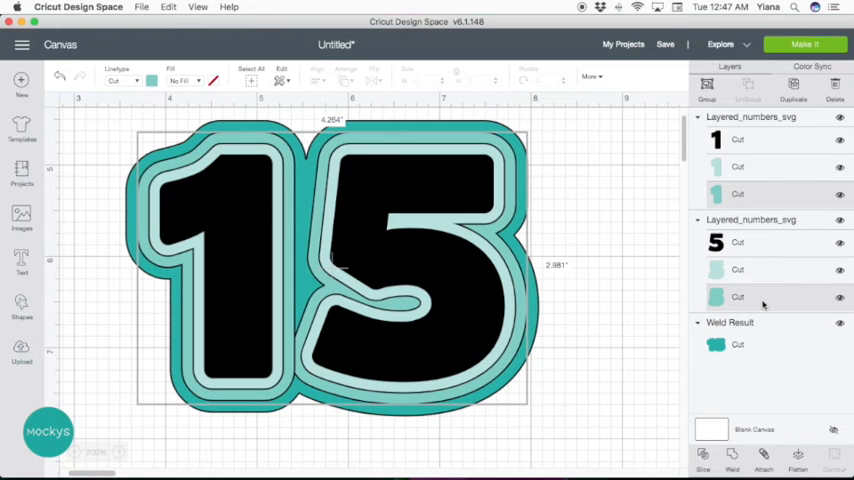
{"action": "left_click", "coordinate": [733, 458]}
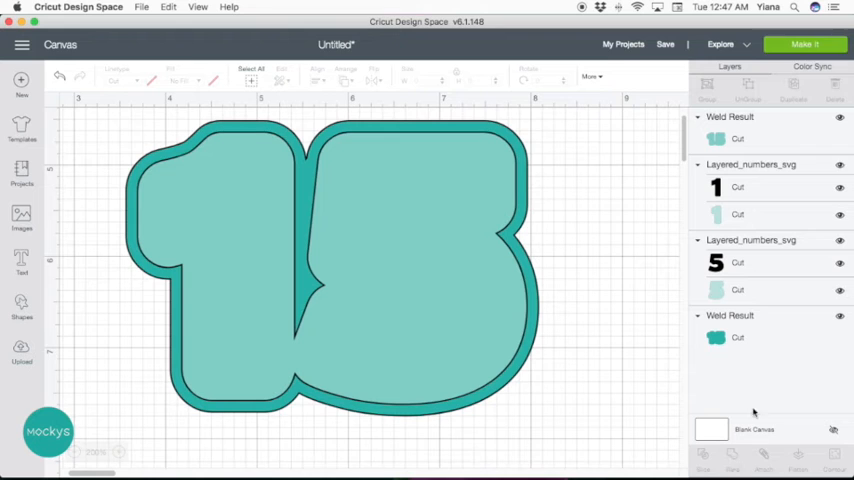
{"action": "left_click_drag", "start_coordinate": [764, 130], "coordinate": [772, 295]}
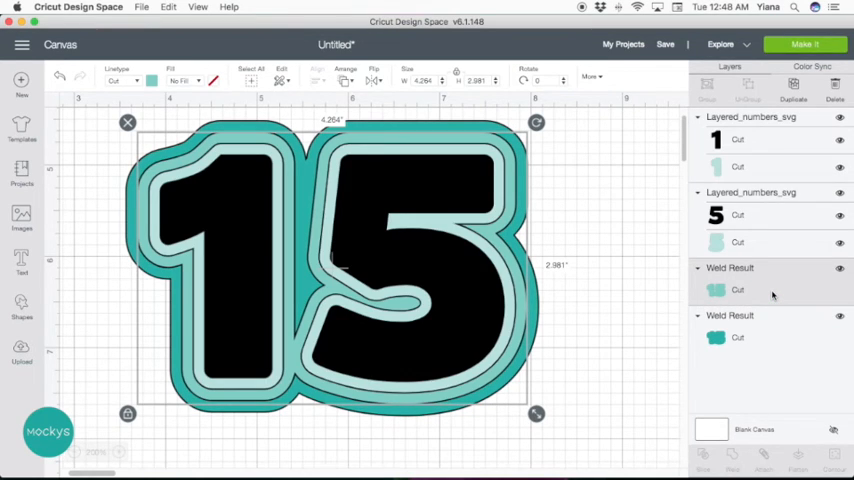
{"action": "left_click", "coordinate": [603, 208]}
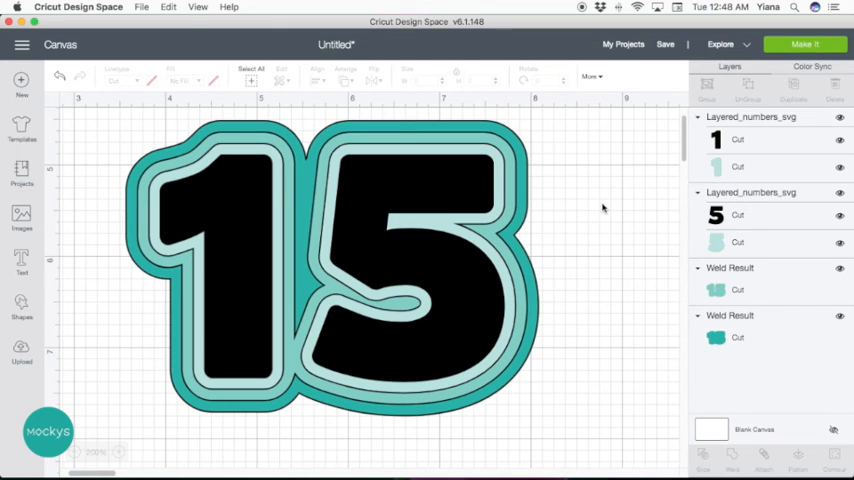
{"action": "left_click", "coordinate": [76, 452]}
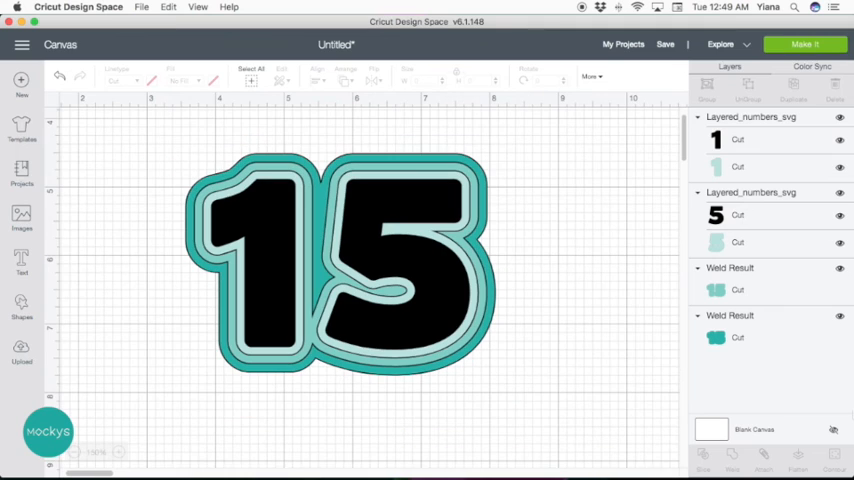